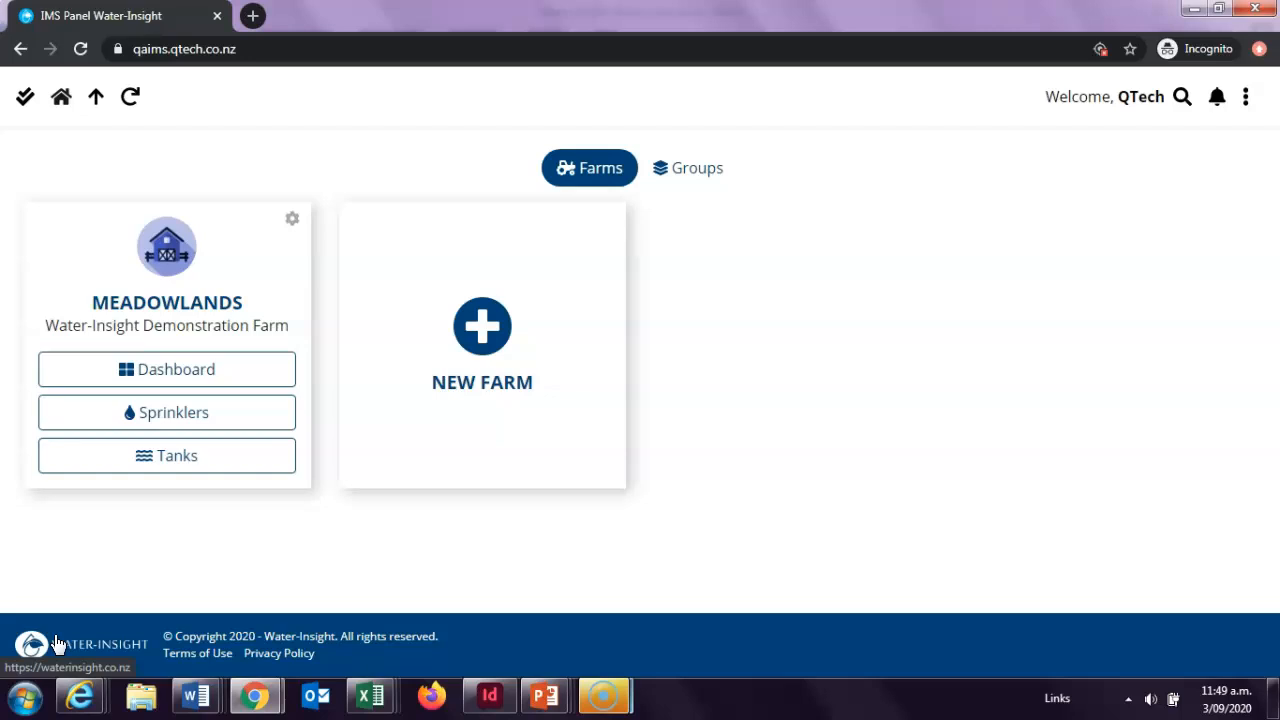
- Open the irrigation devices of the Meadowlands farm and start a new sprinkler
click(293, 219)
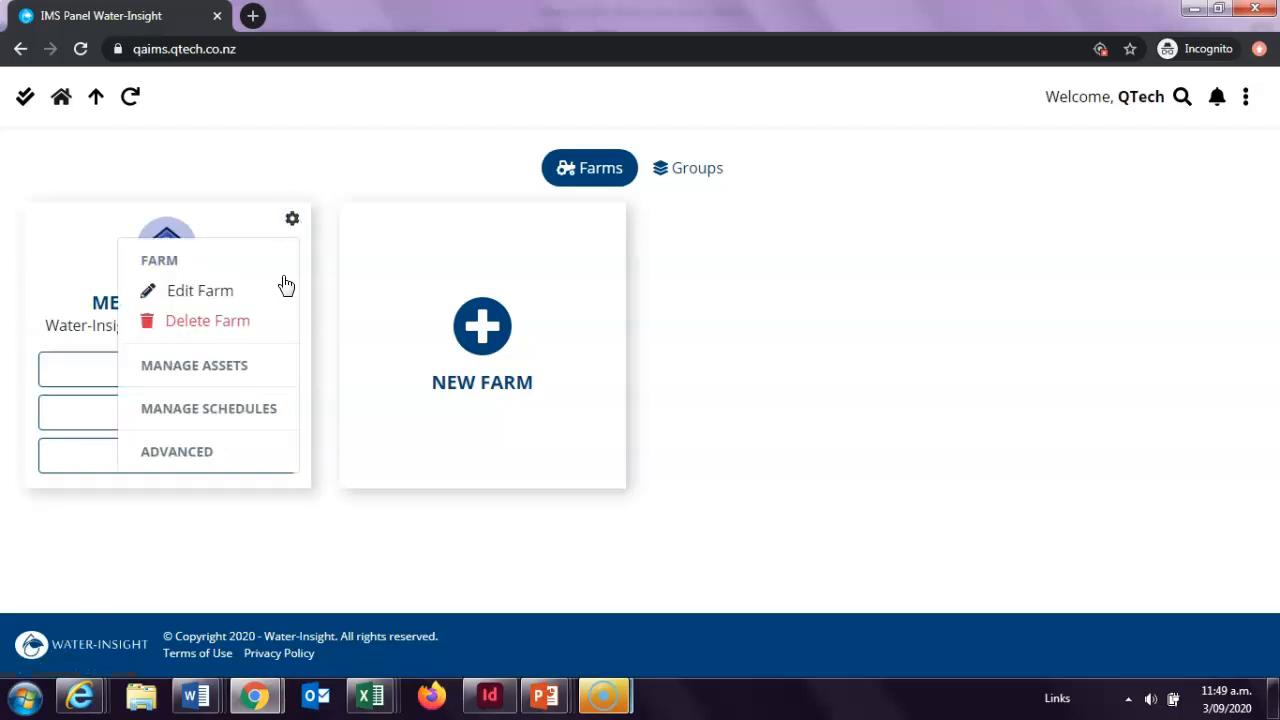
click(252, 368)
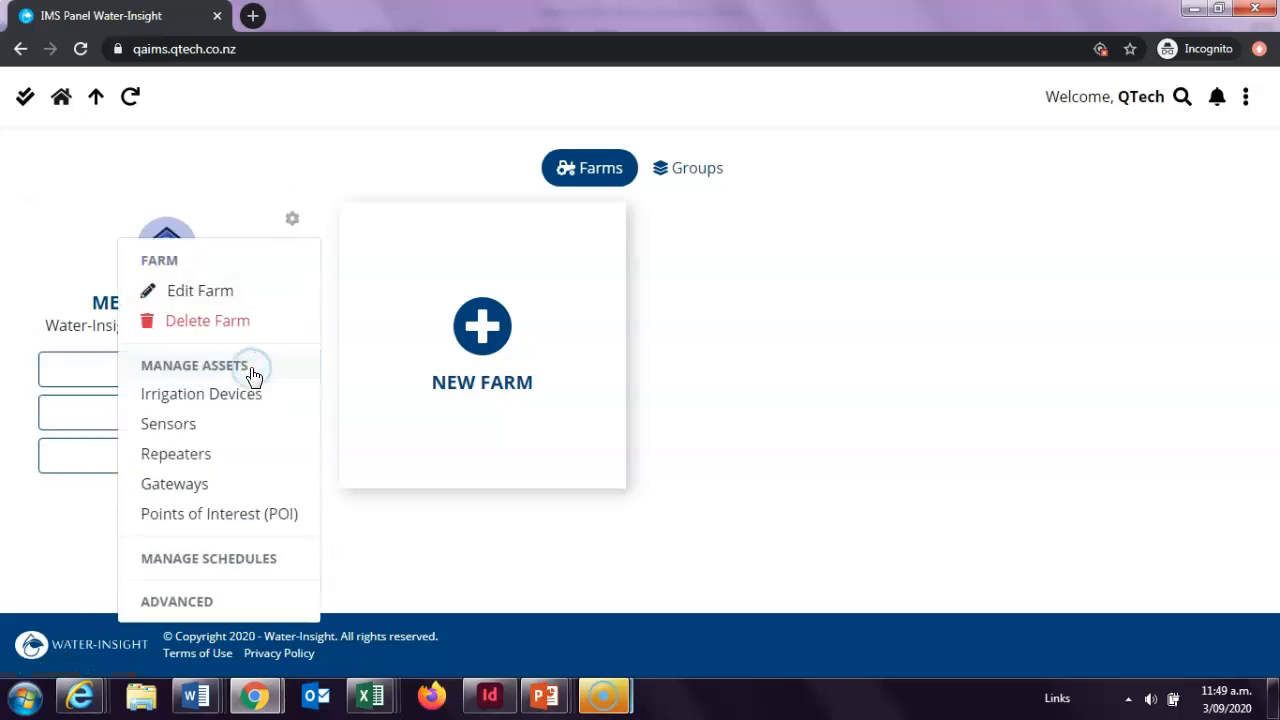
click(246, 400)
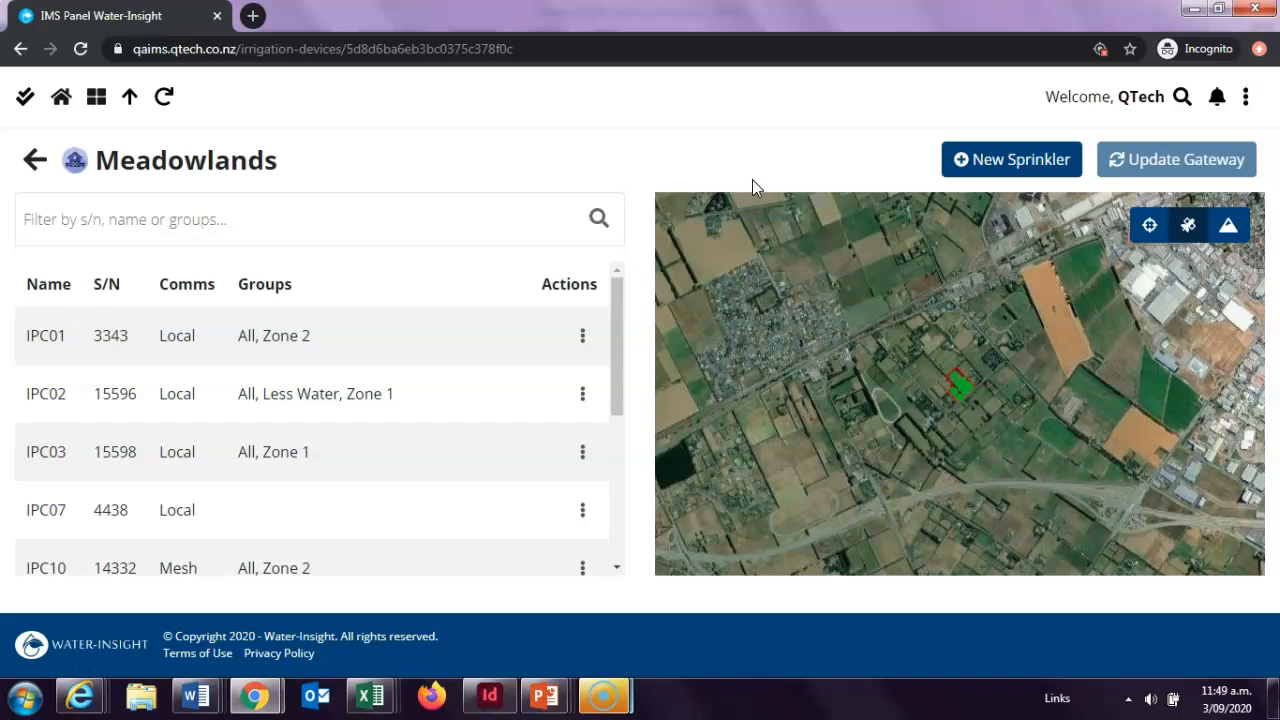
click(1012, 162)
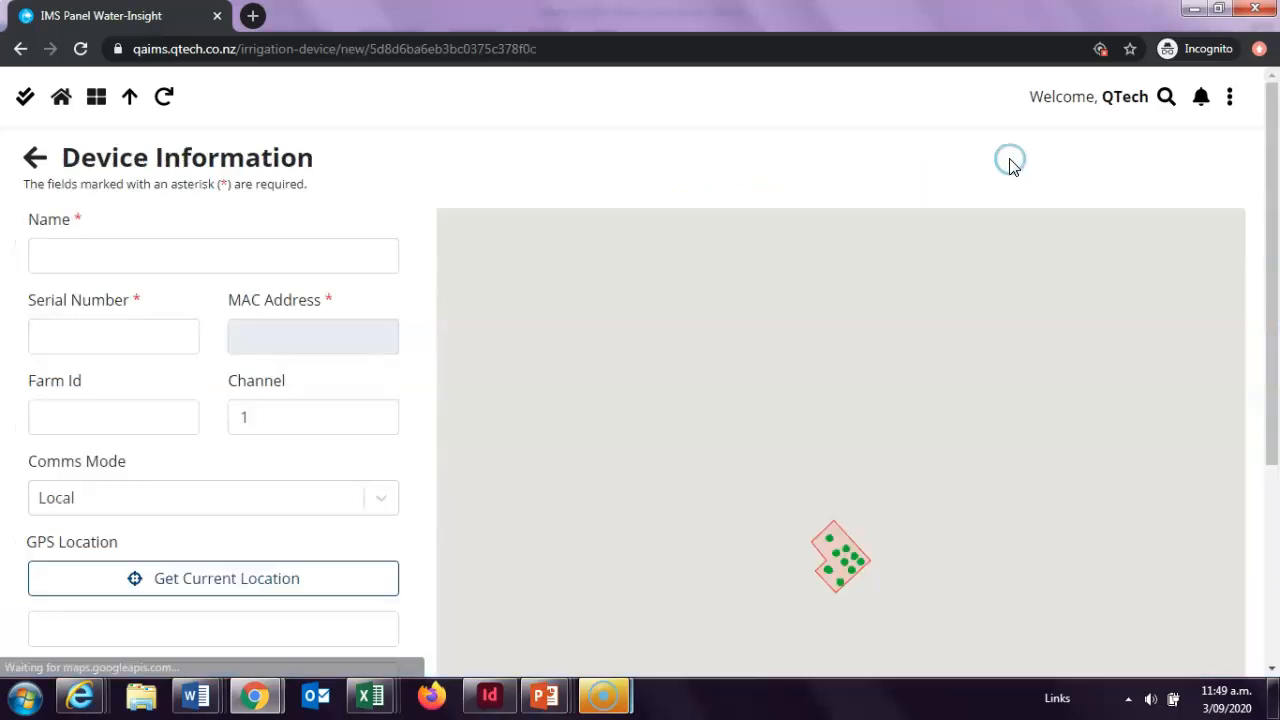
- Name the new sprinkler IPC7 and give it serial number 16351
click(202, 260)
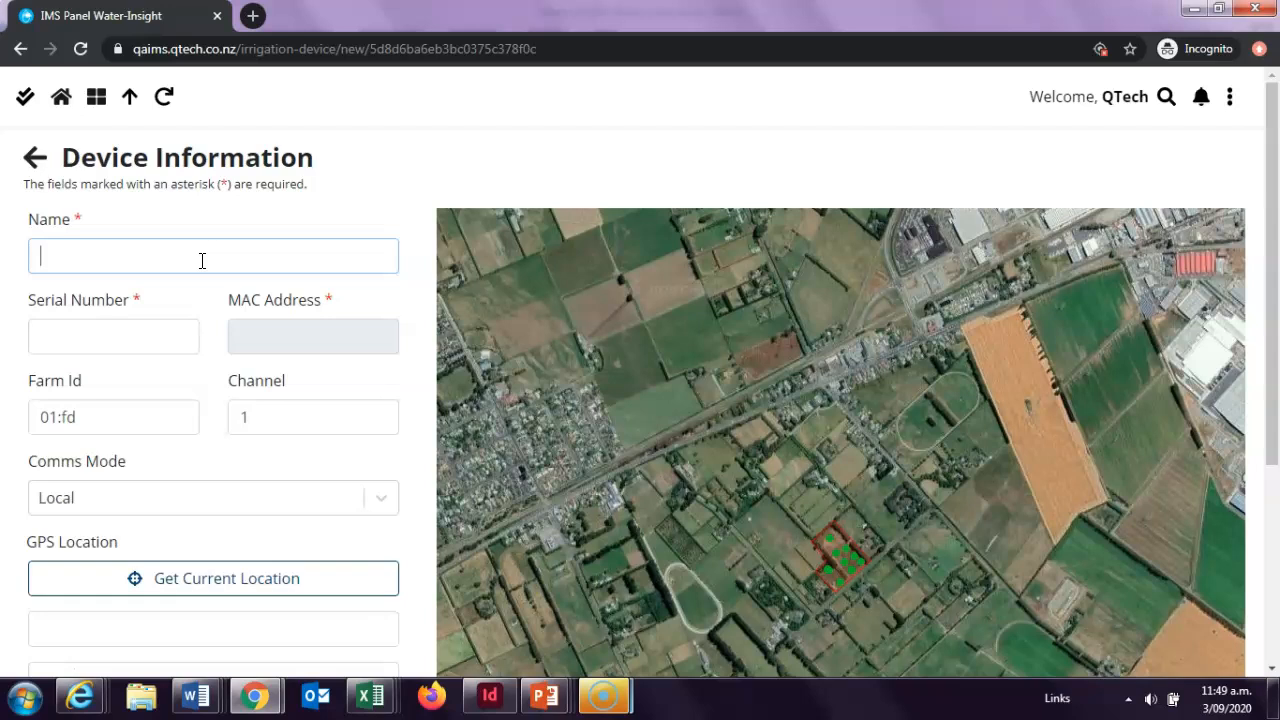
text(IPC7)
click(168, 336)
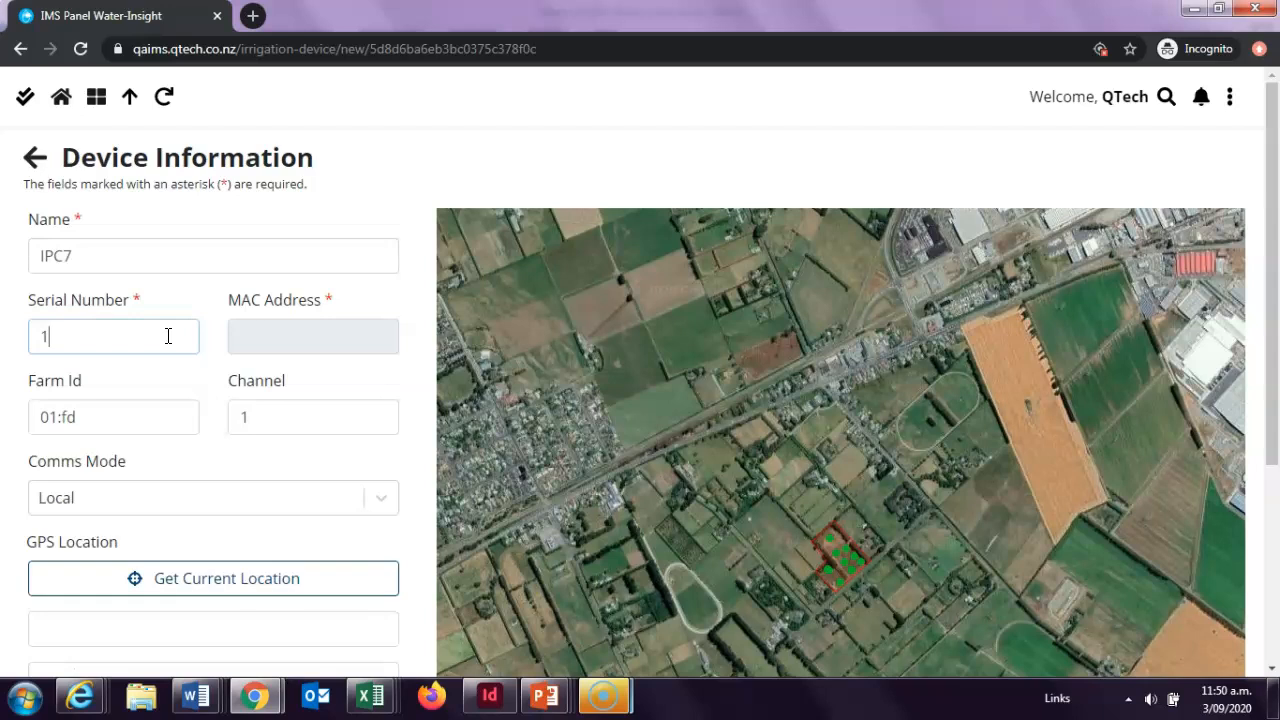
text(6351)
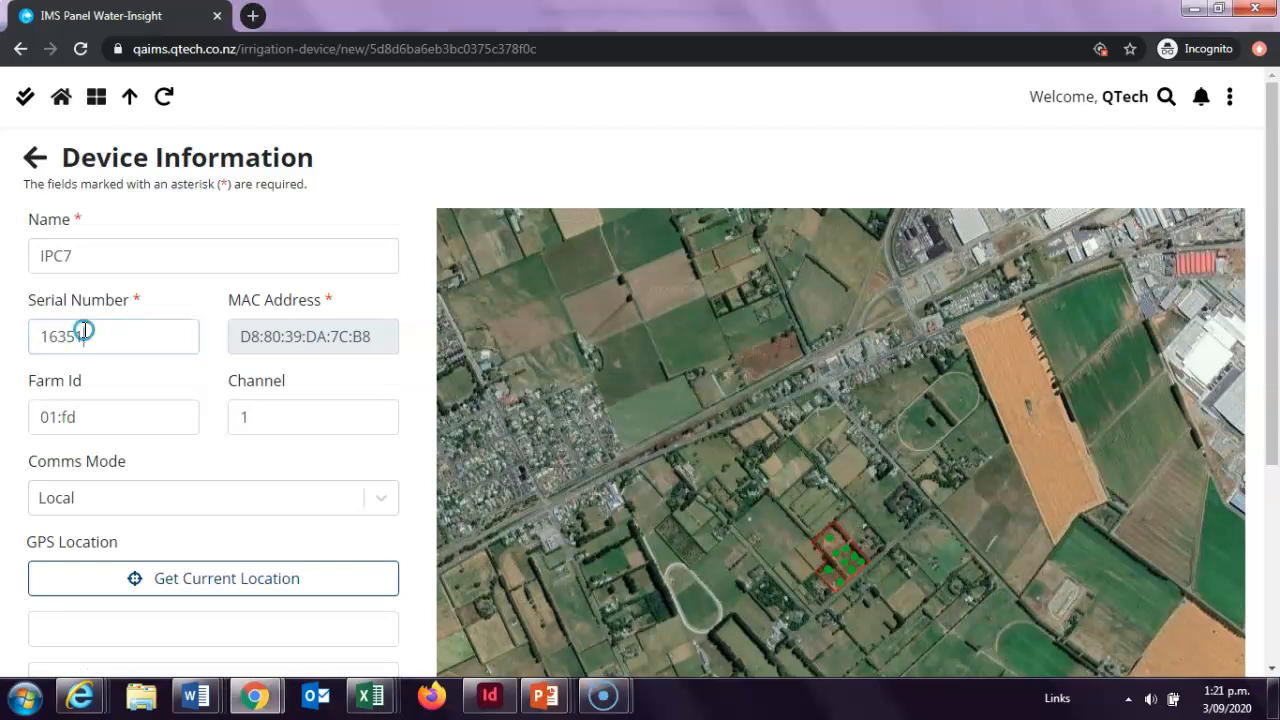
- Review the prefilled farm ID and channel, and set the sprinkler's comms mode to Mesh
click(114, 416)
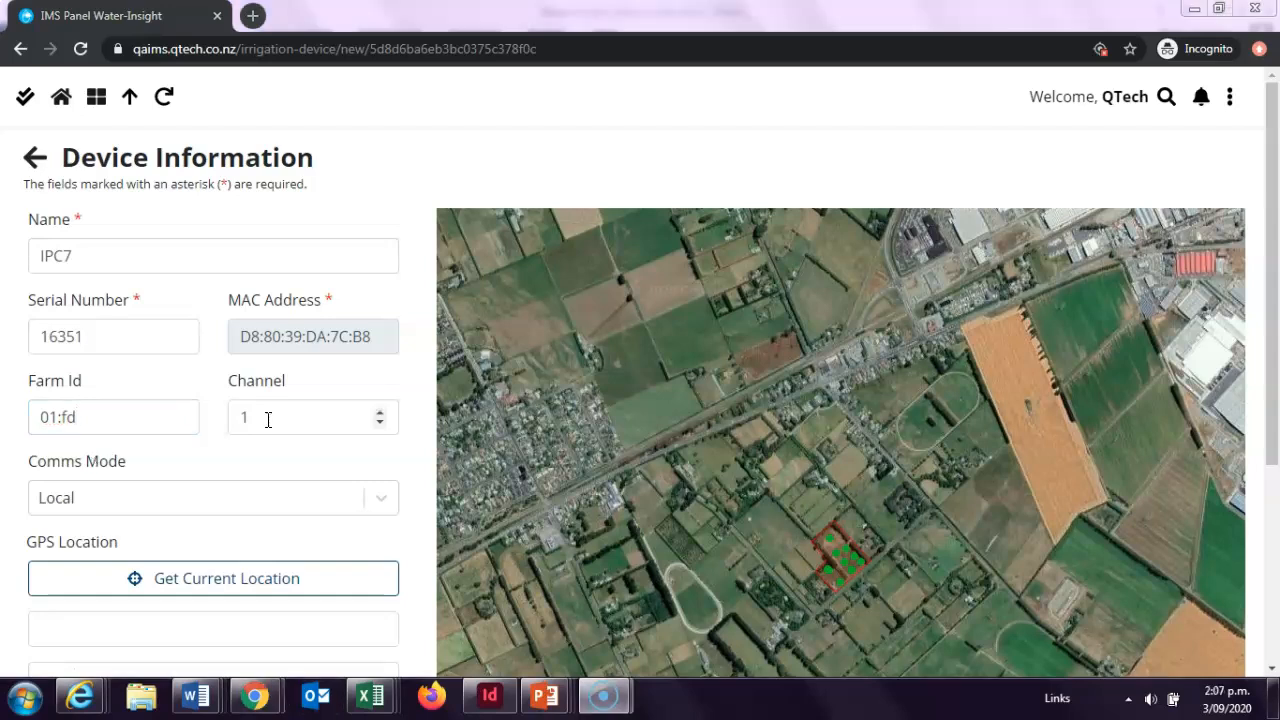
click(268, 419)
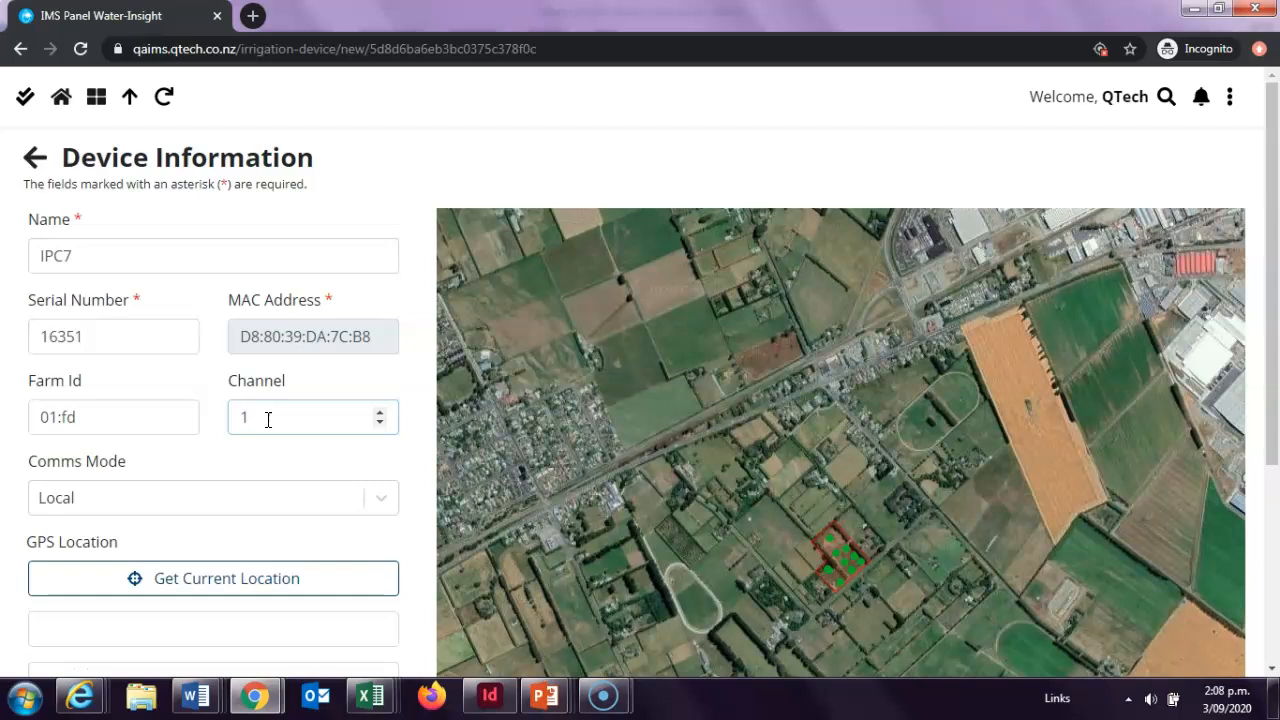
click(270, 419)
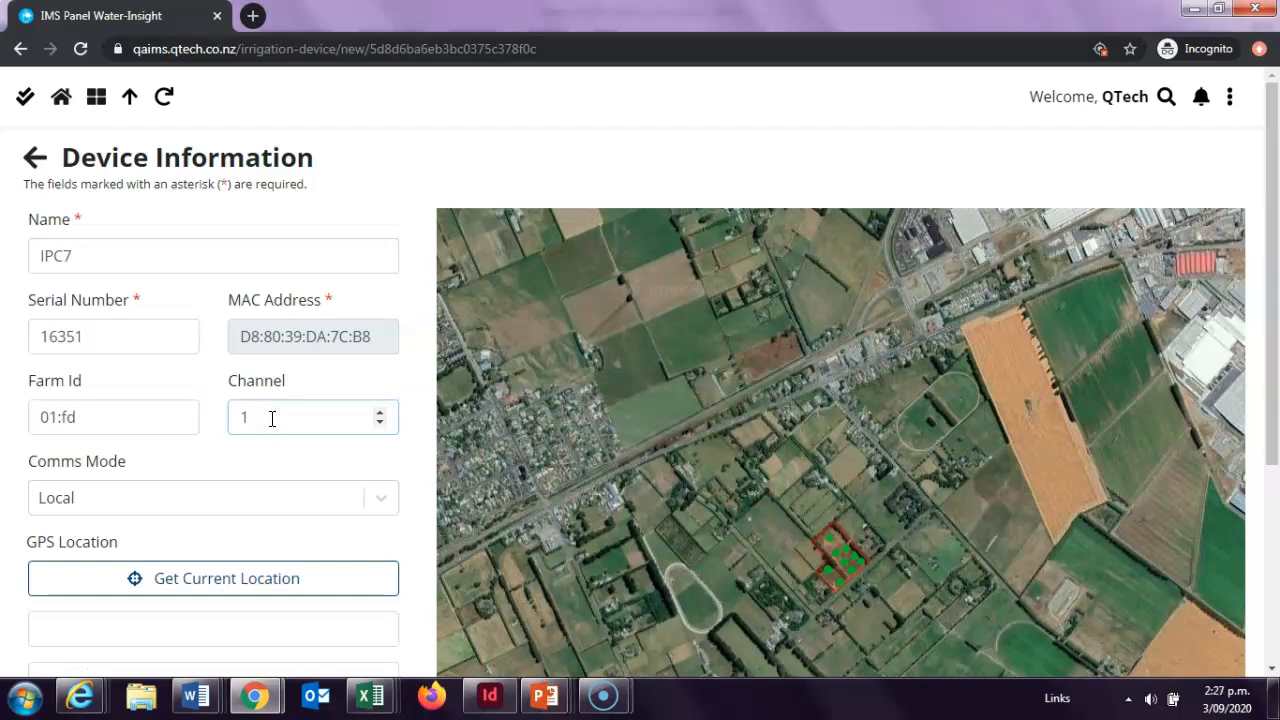
click(383, 508)
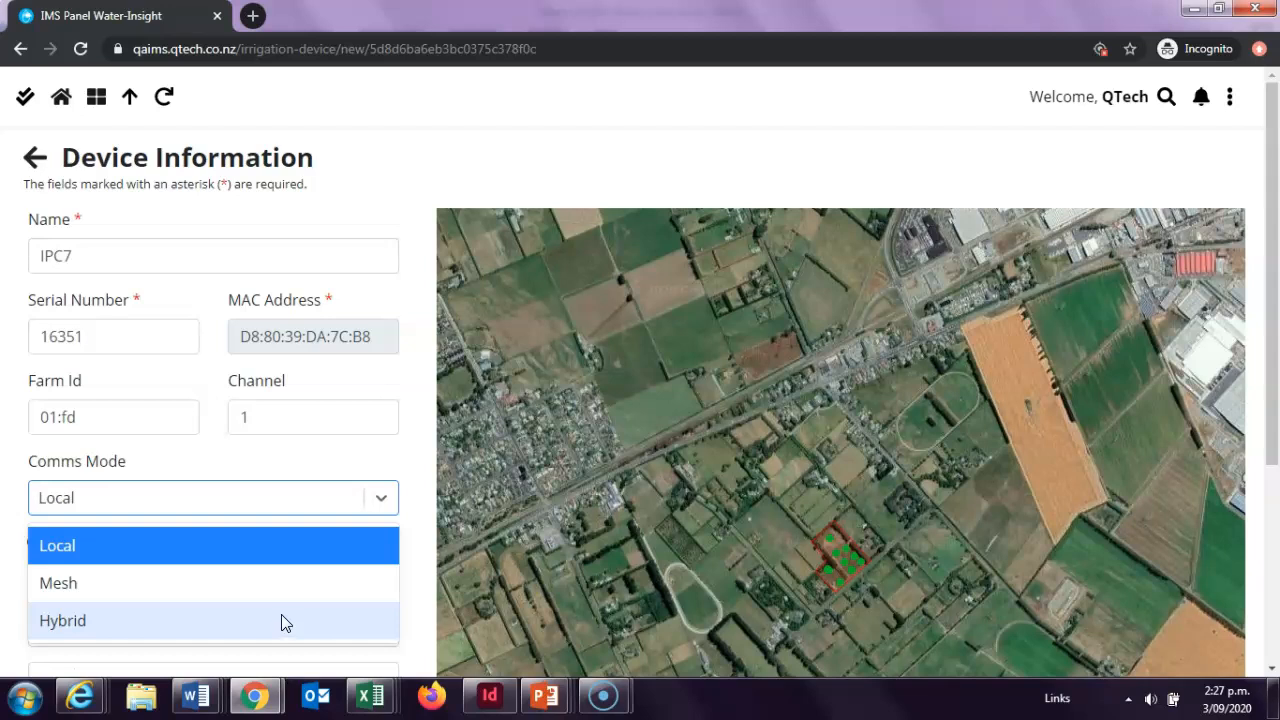
click(276, 586)
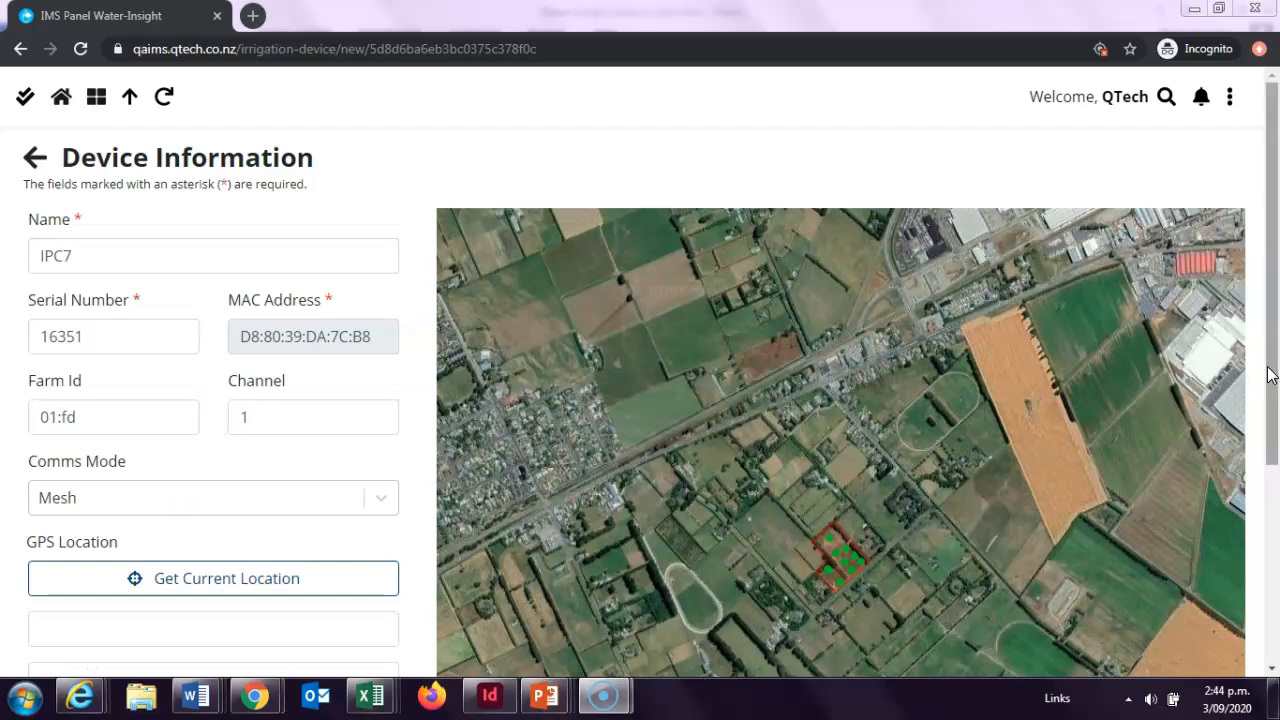
- Set the sprinkler's GPS location on the map between IPC10 and IPC01, at about 172.48743, -43.55558
drag(1271, 366, 1270, 456)
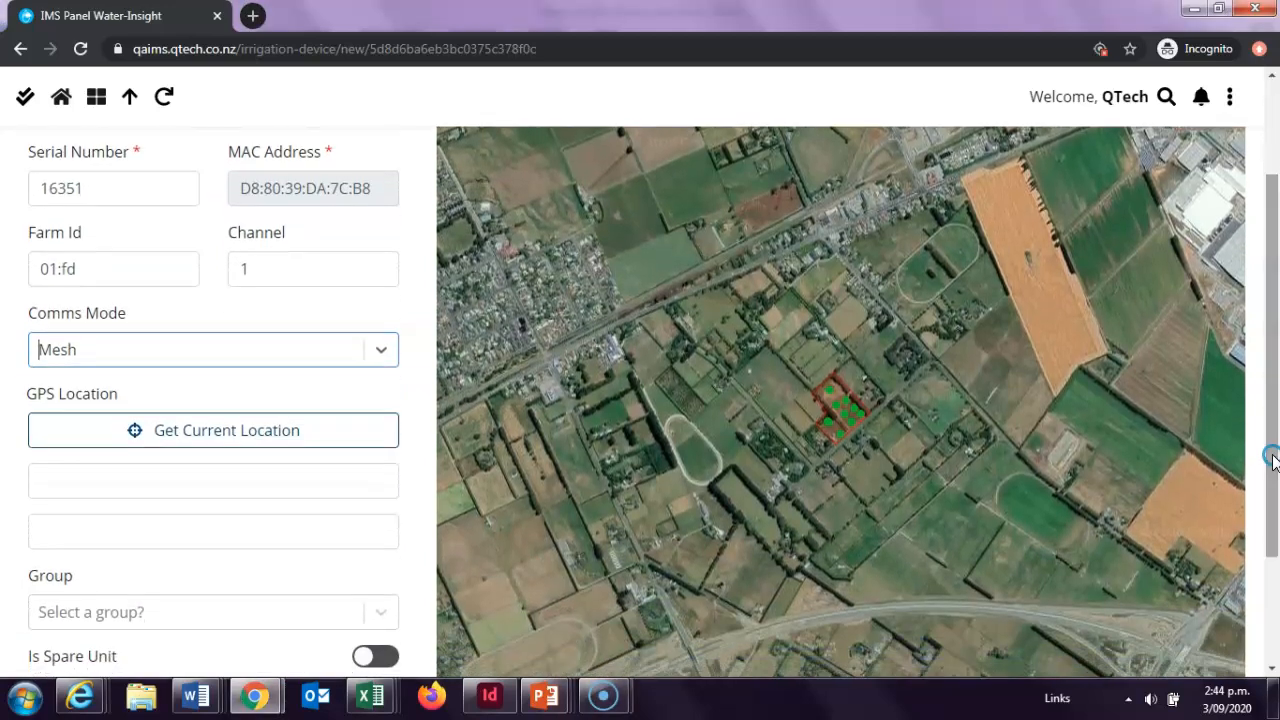
click(209, 490)
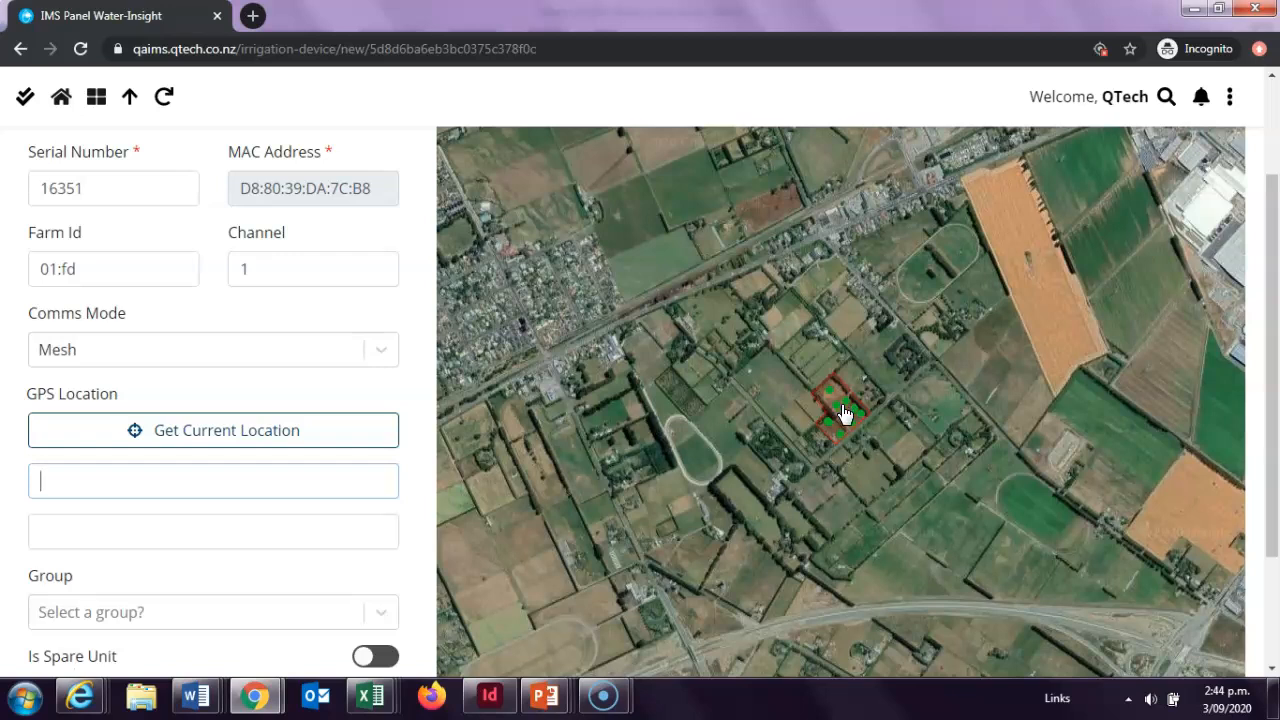
scroll(845, 413, up, 5)
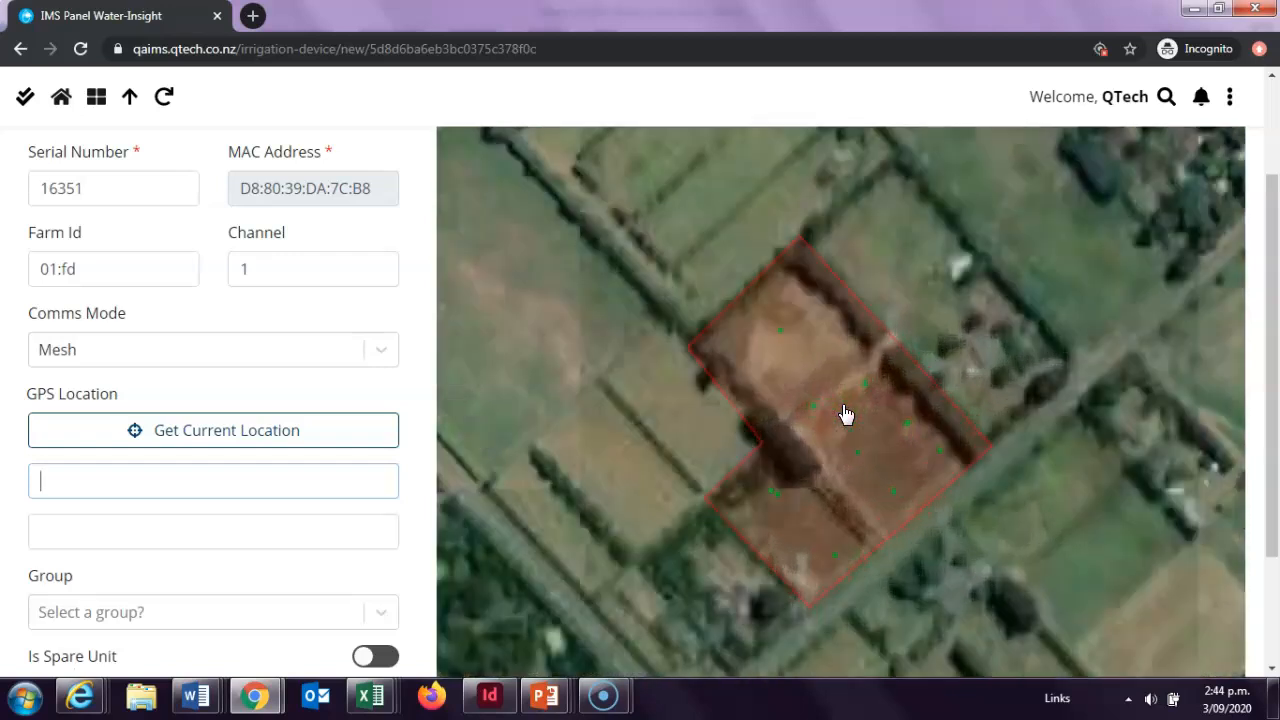
scroll(845, 413, down, 3)
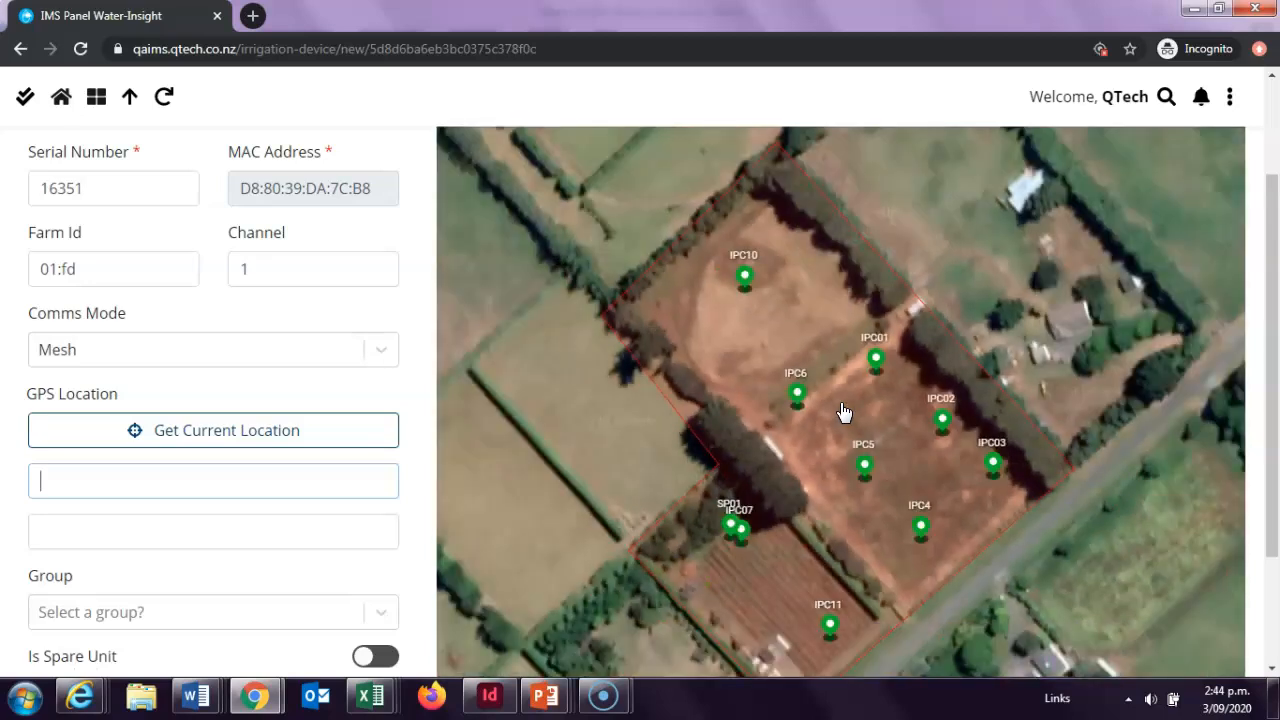
click(681, 309)
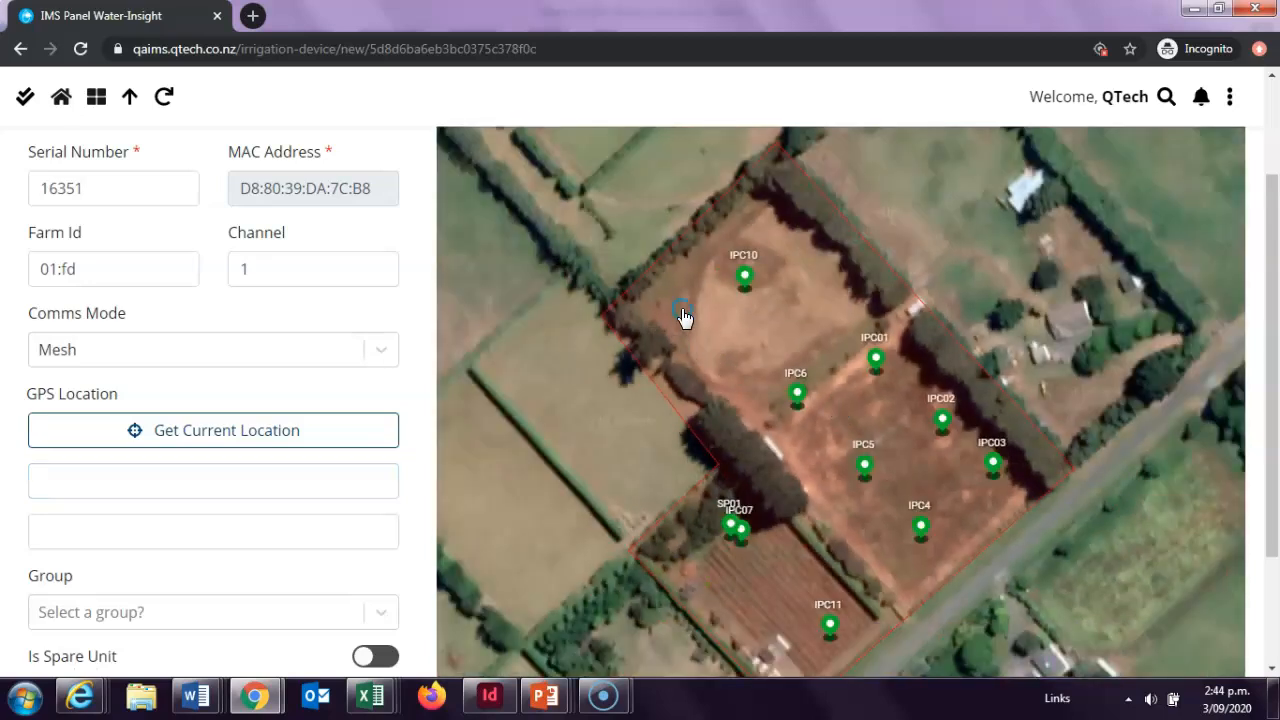
click(725, 336)
click(785, 309)
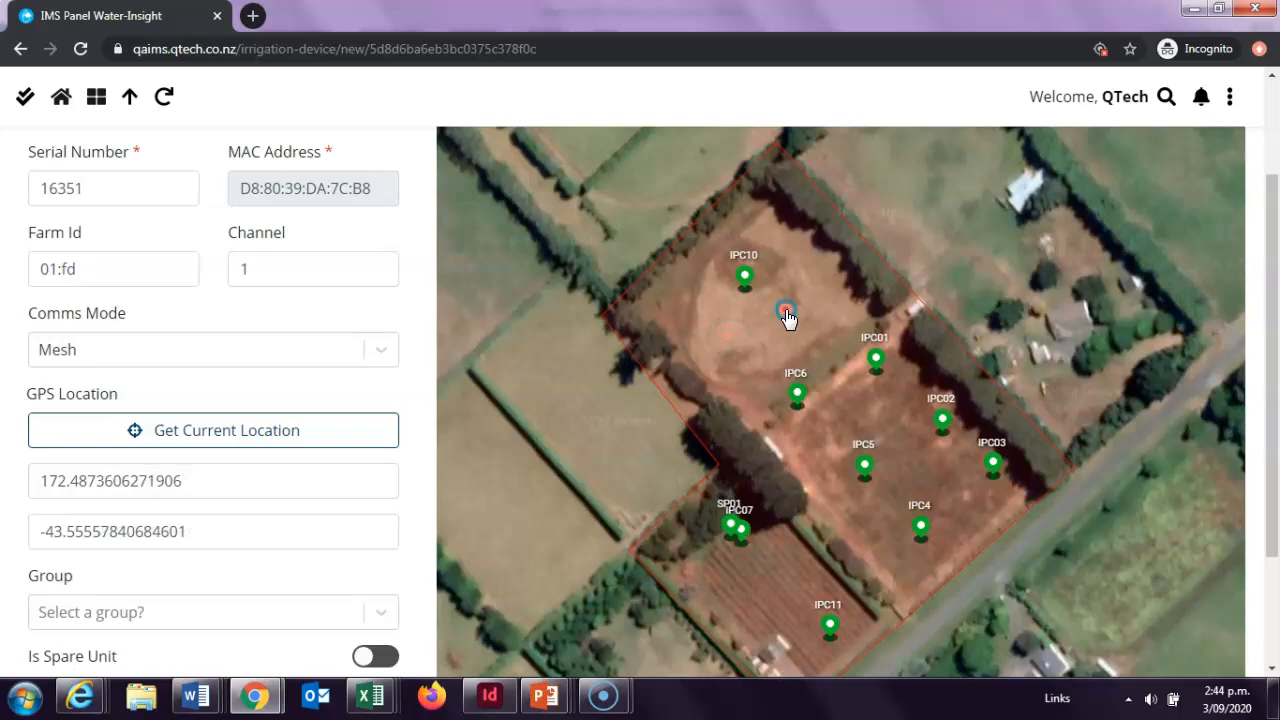
click(782, 244)
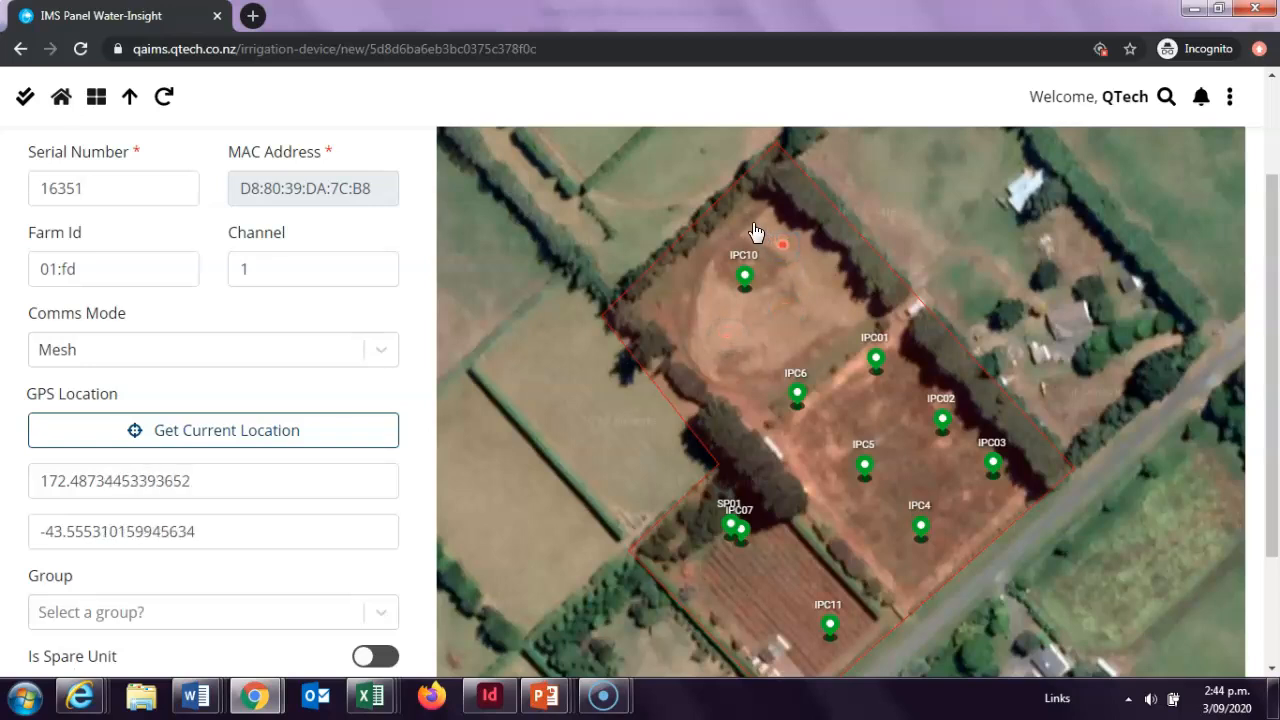
click(798, 313)
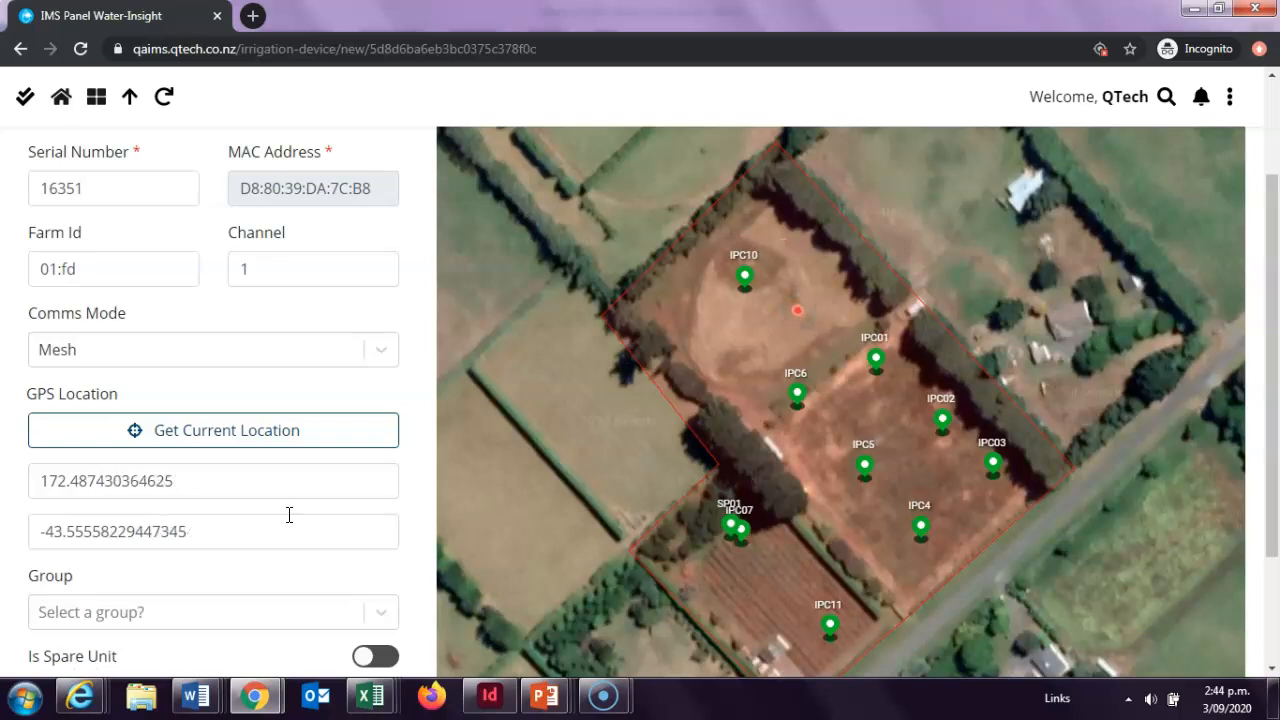
click(228, 481)
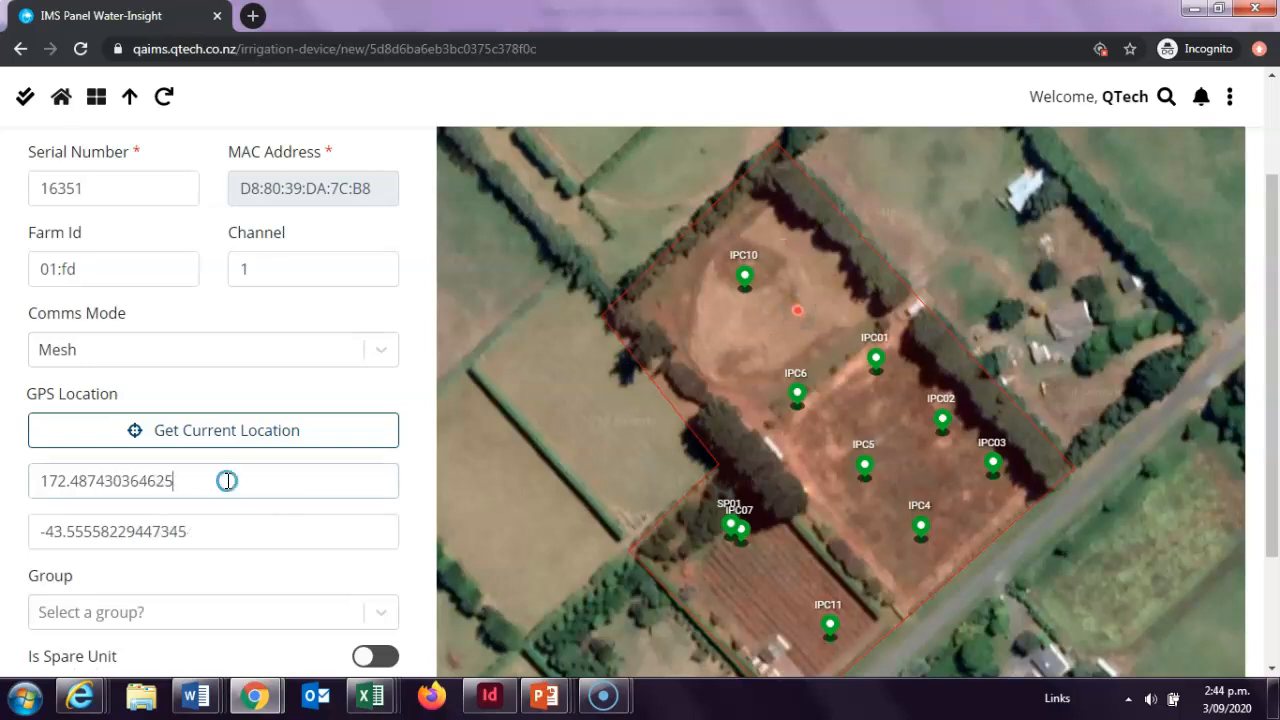
click(218, 540)
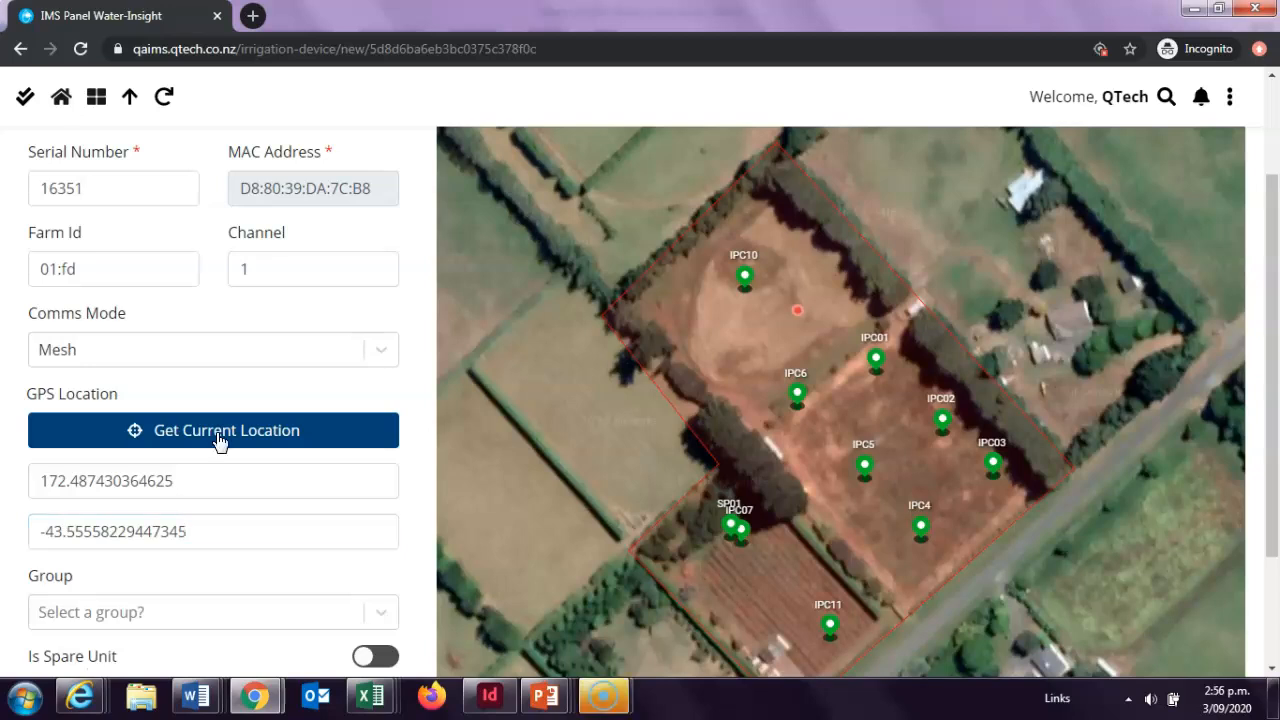
- Assign the new sprinkler to the All group
scroll(290, 550, down, 3)
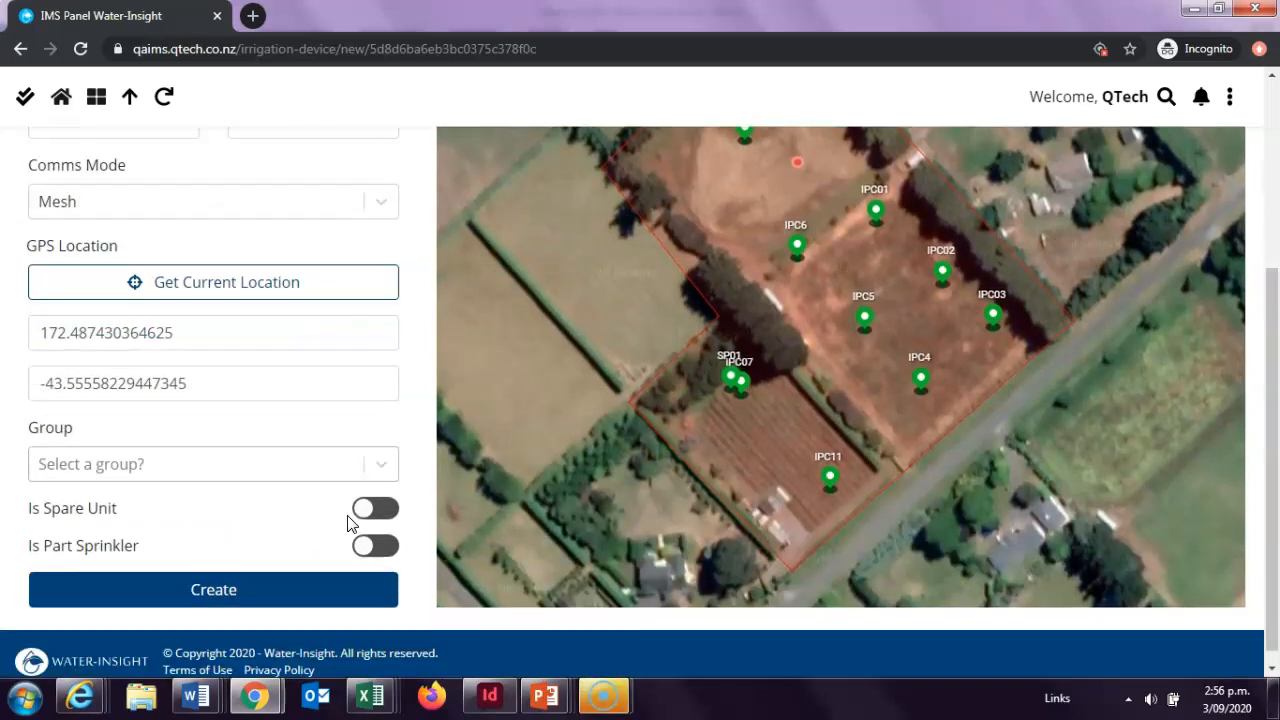
click(377, 451)
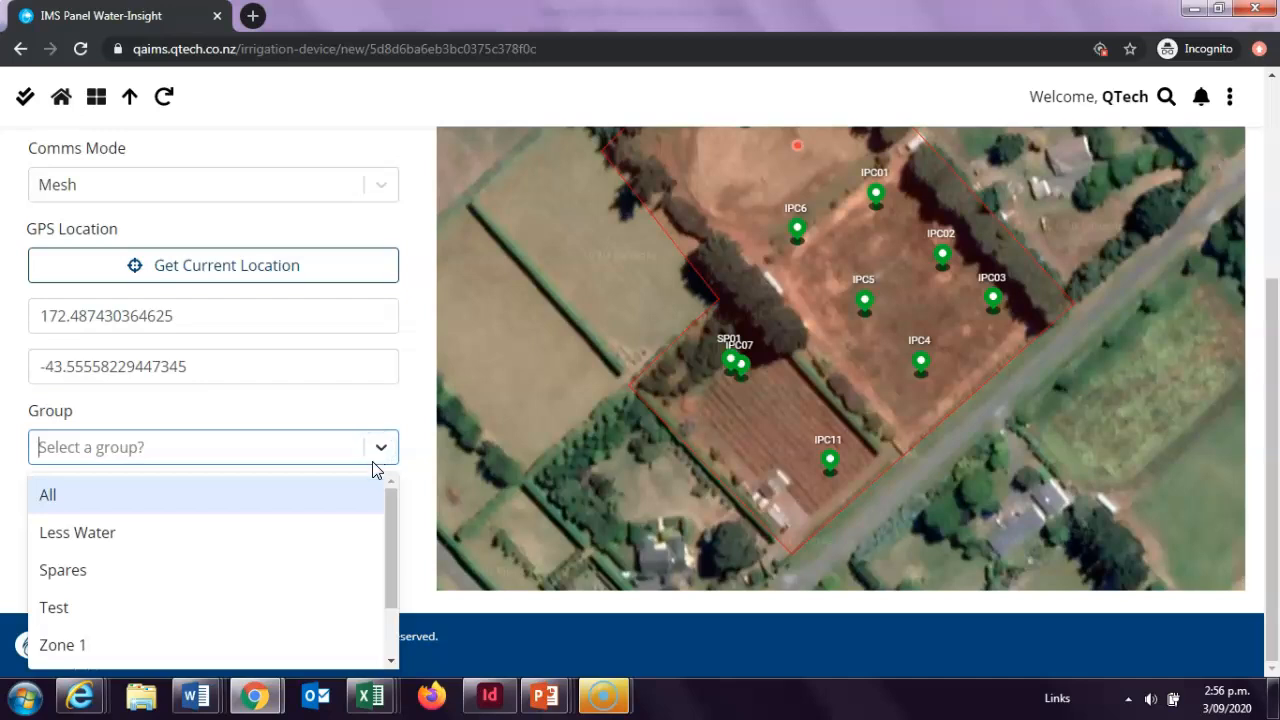
scroll(366, 509, down, 1)
scroll(366, 509, up, 1)
scroll(363, 526, down, 1)
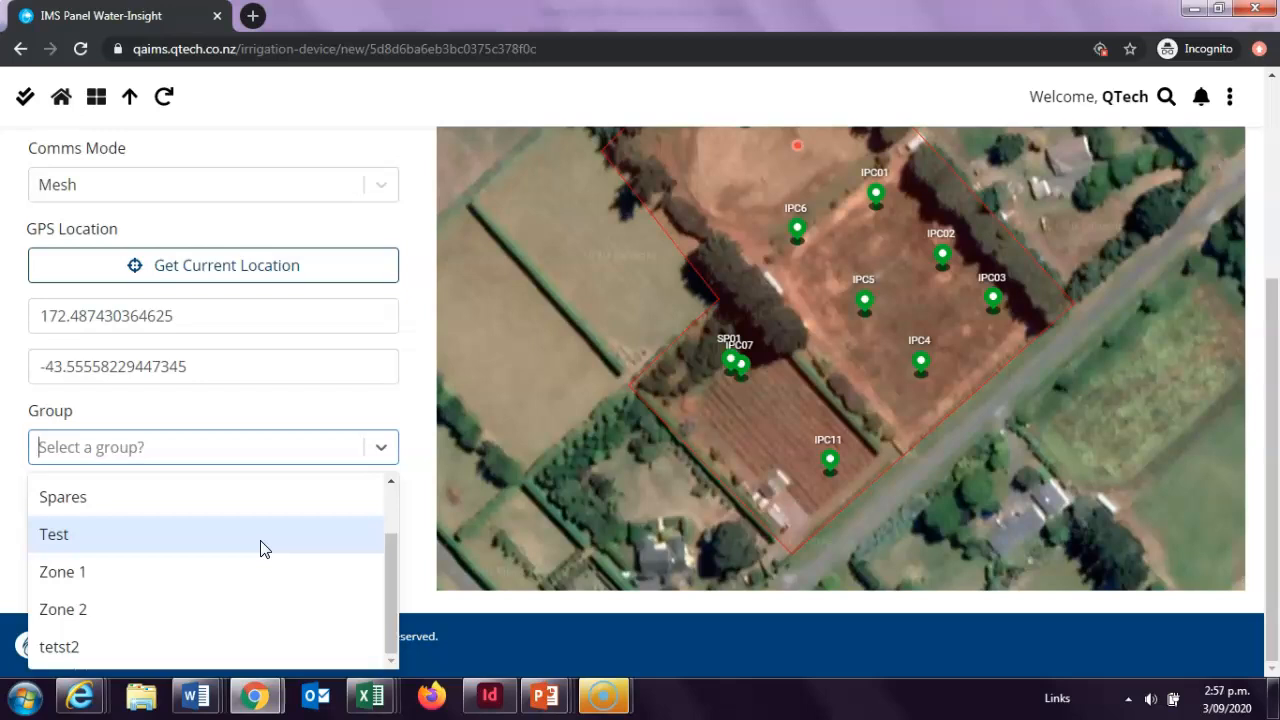
scroll(260, 546, up, 2)
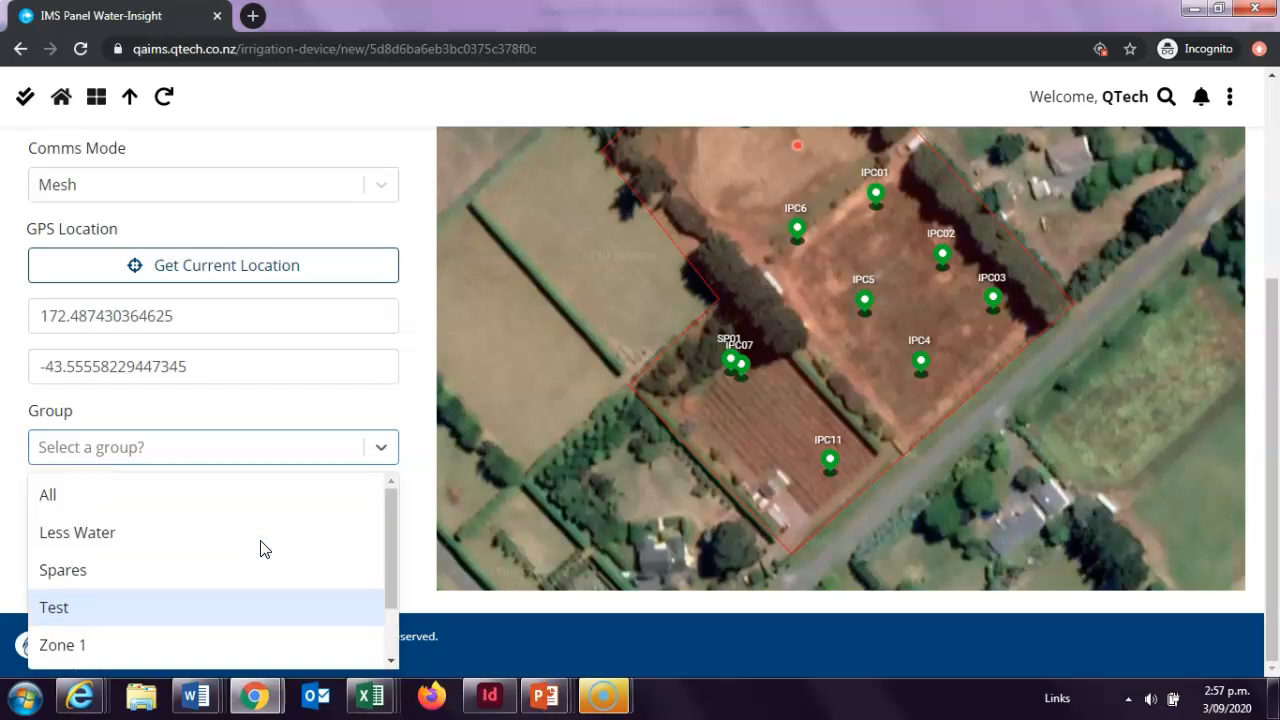
click(236, 492)
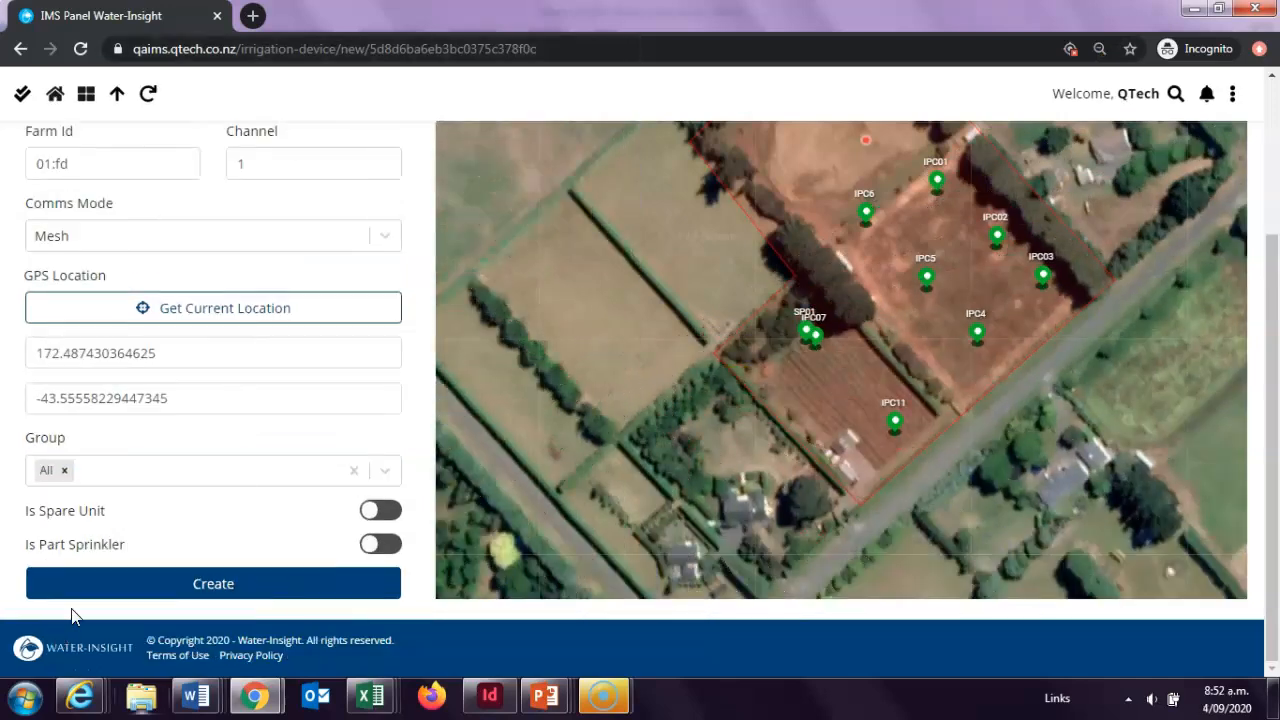
- Create the sprinkler and update the Meadowlands gateway with the device changes
click(100, 584)
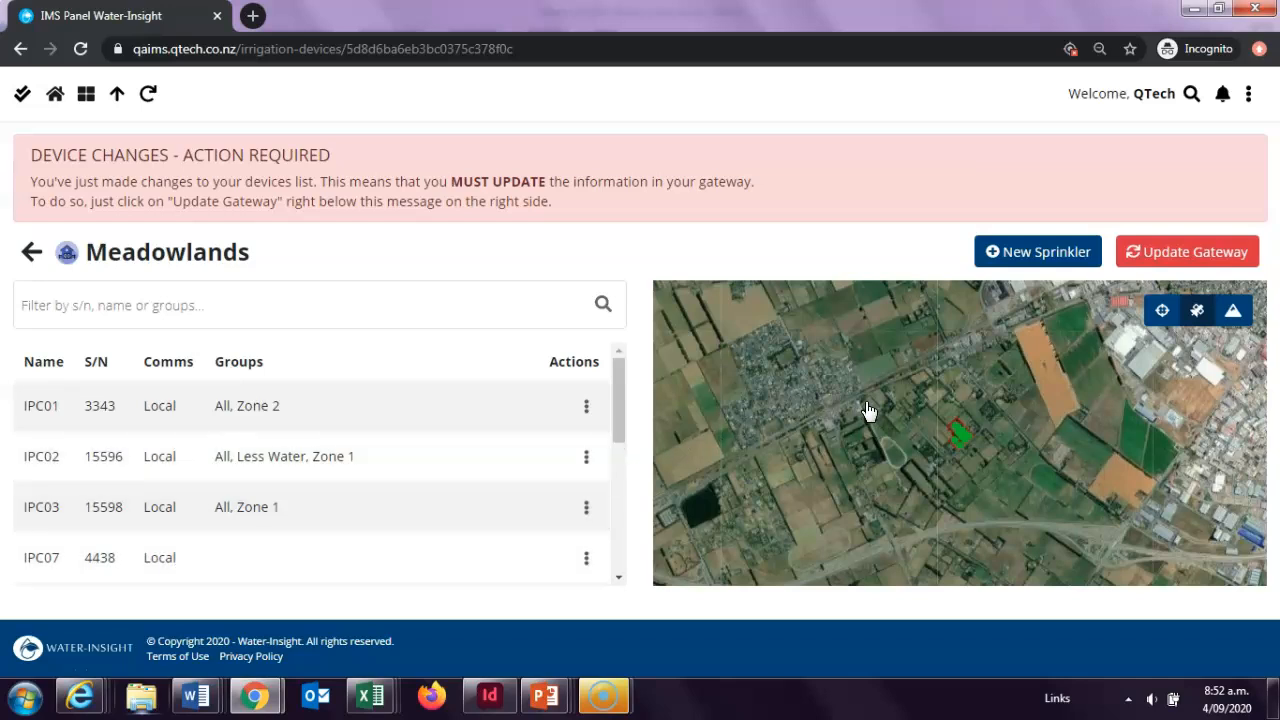
click(1176, 255)
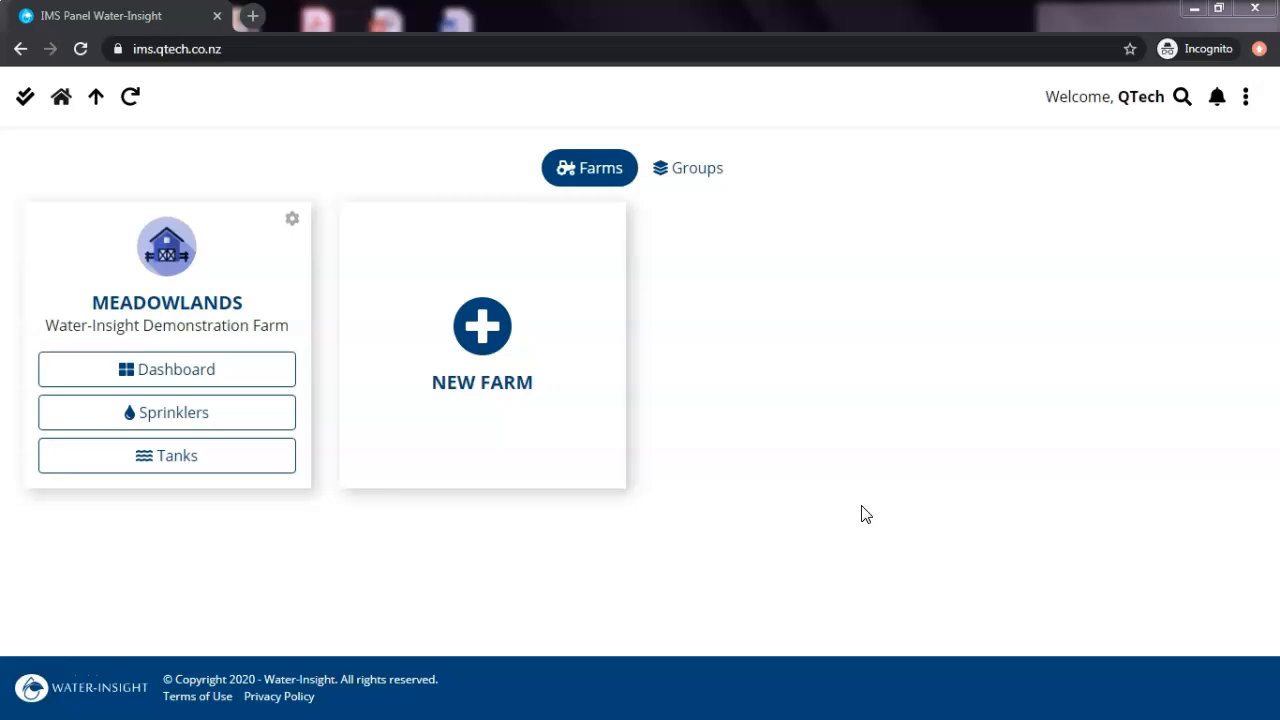
- Deploy sprinkler IPC07 from the irrigation devices list of the Meadowlands farm
click(291, 219)
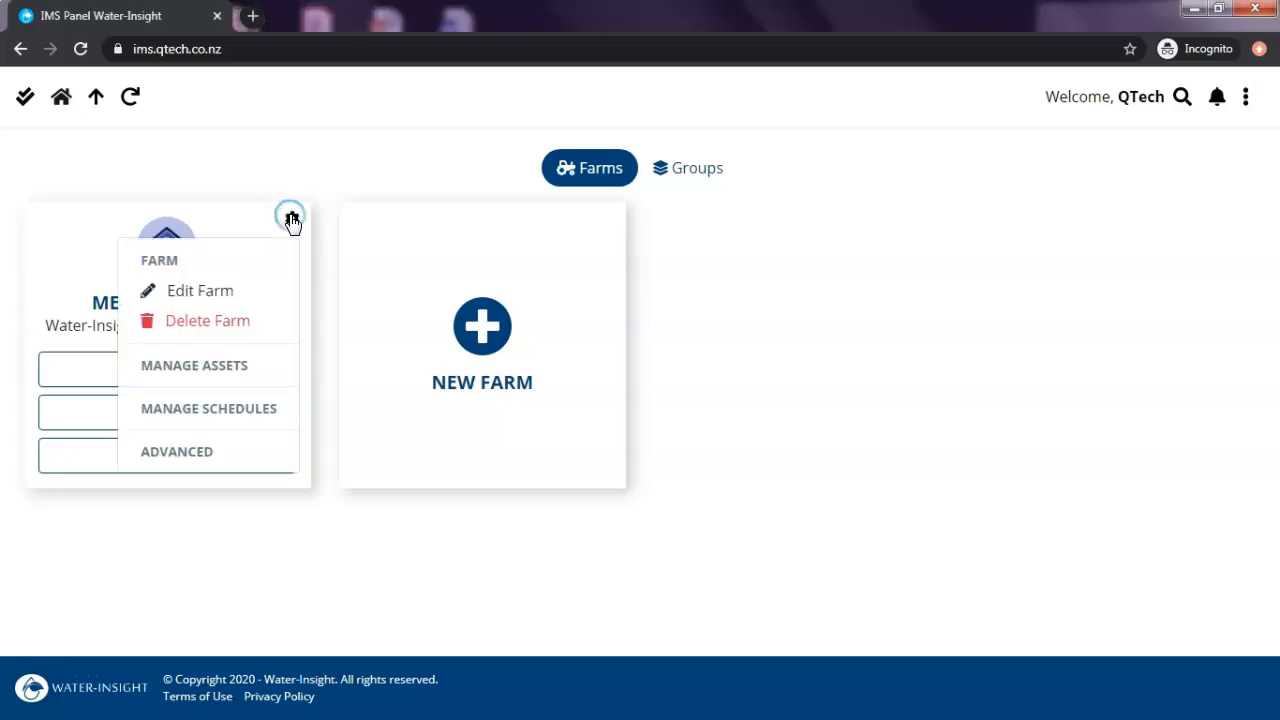
click(252, 370)
click(251, 394)
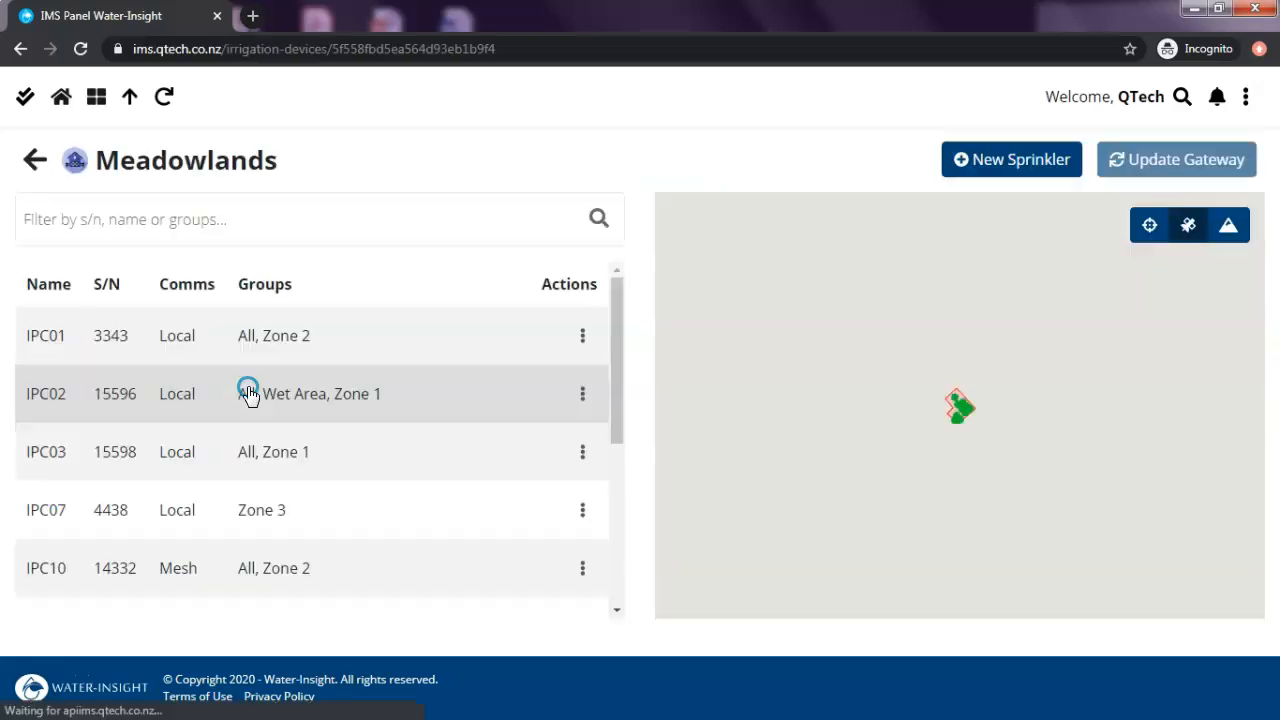
scroll(260, 396, down, 1)
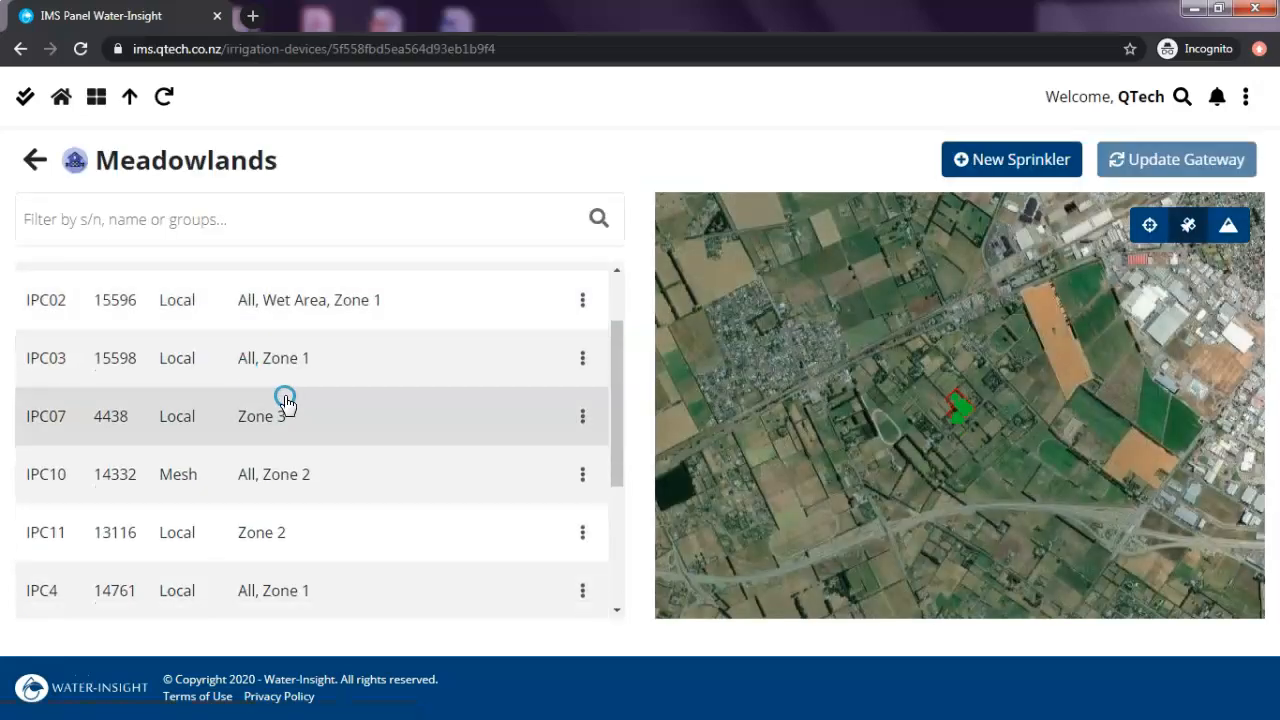
click(583, 418)
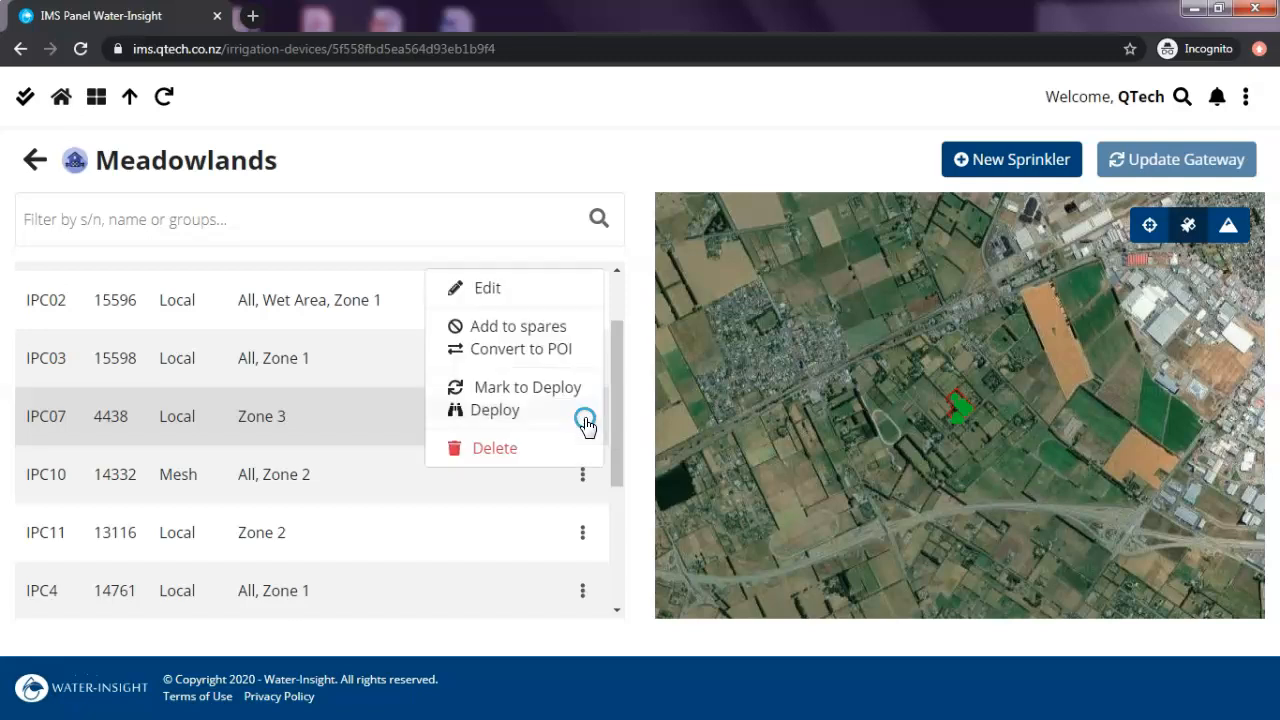
click(496, 412)
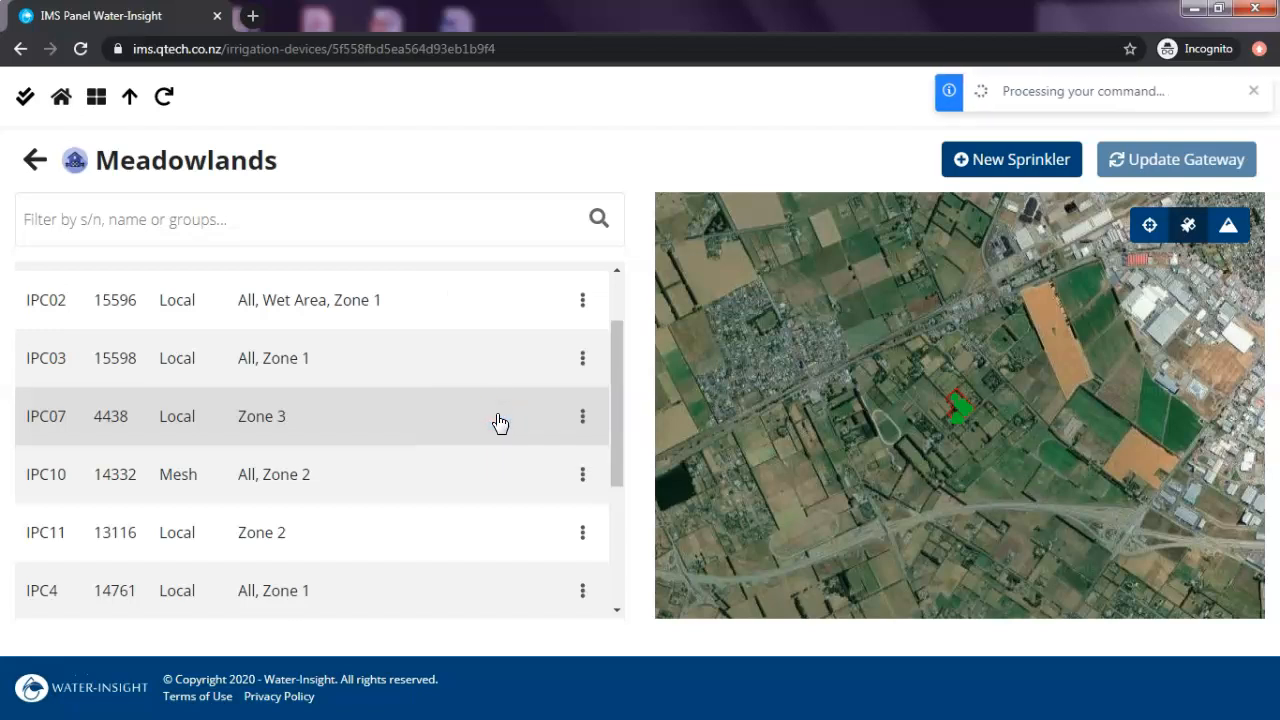